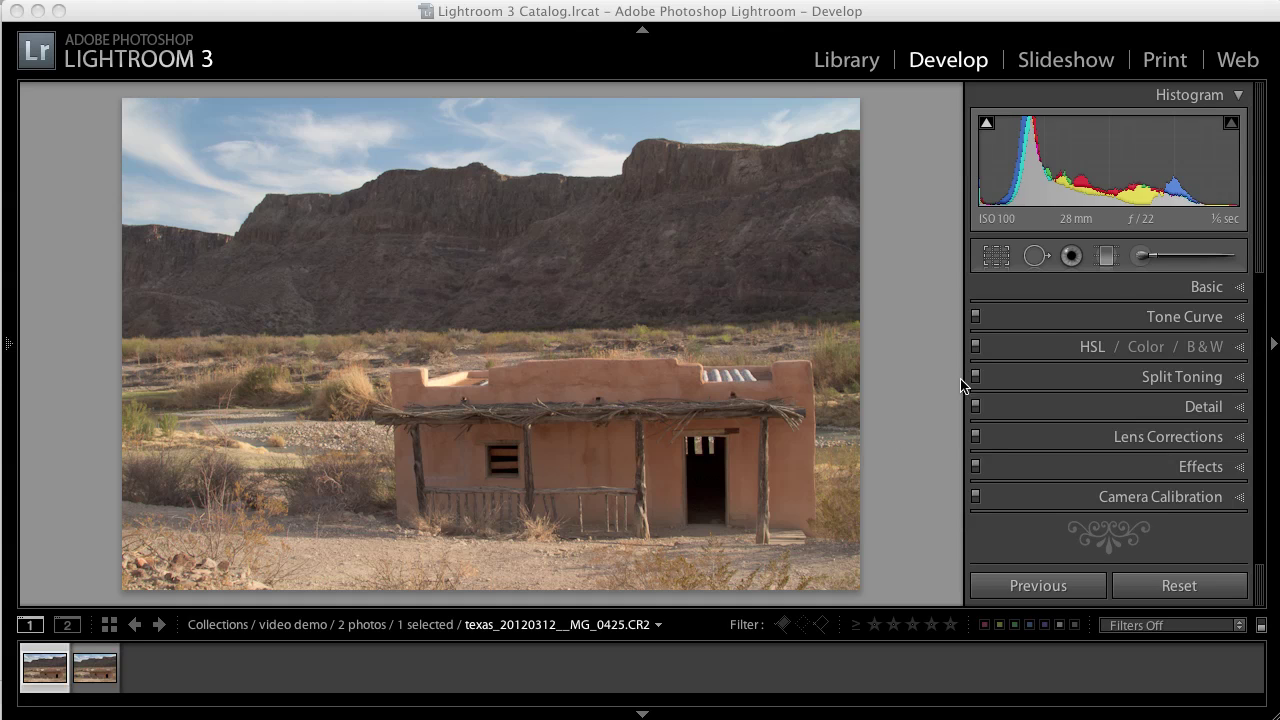
Expand the Basic panel and apply the Cloudy white balance preset
left_click(1240, 288)
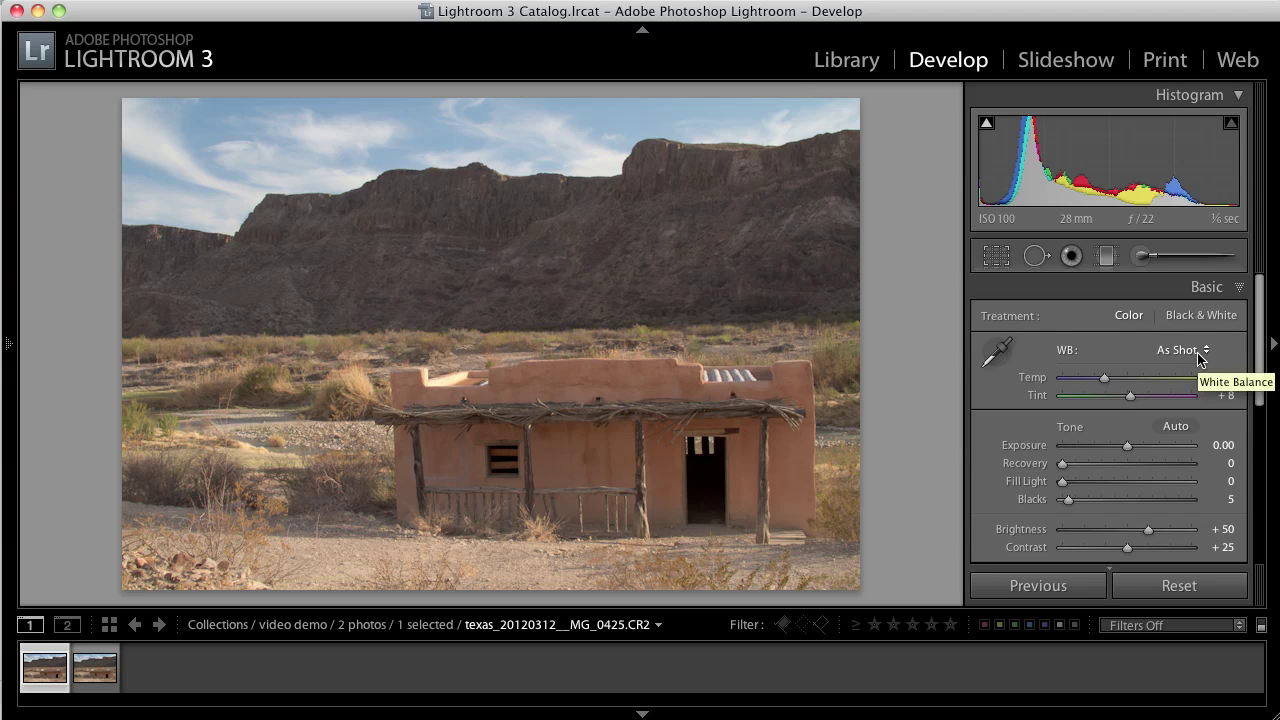
left_click(1203, 352)
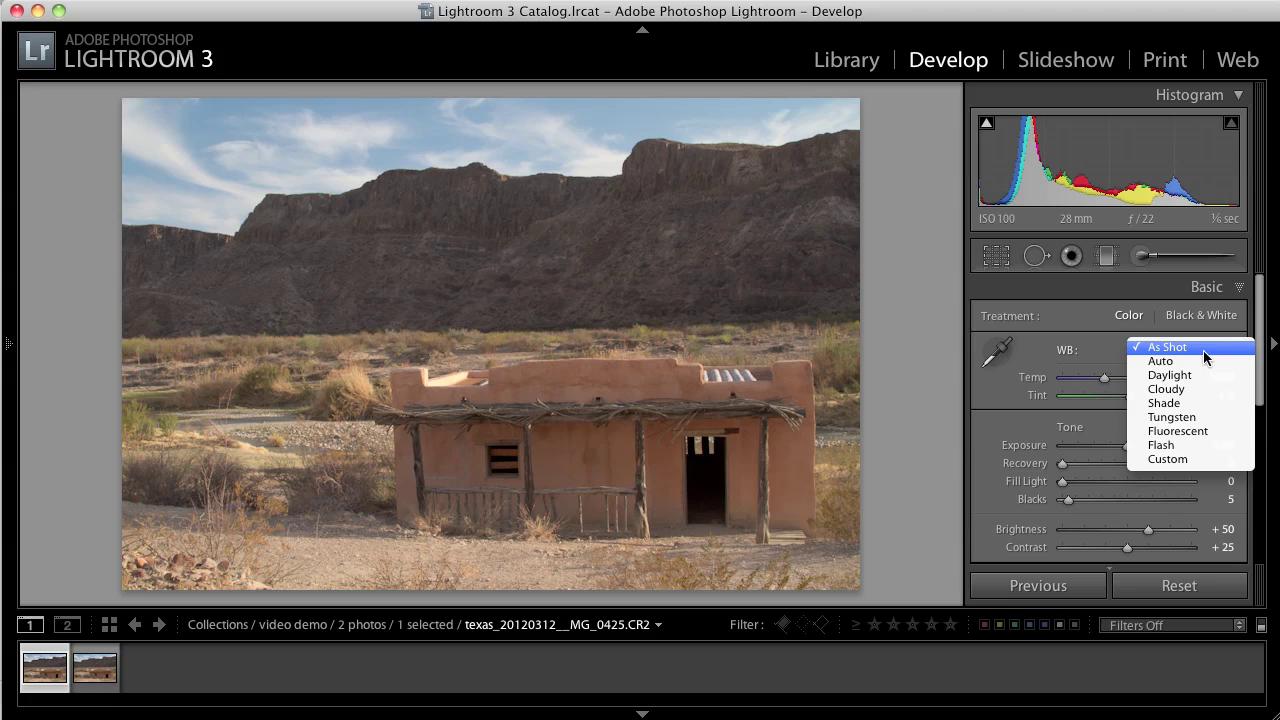
left_click(1195, 388)
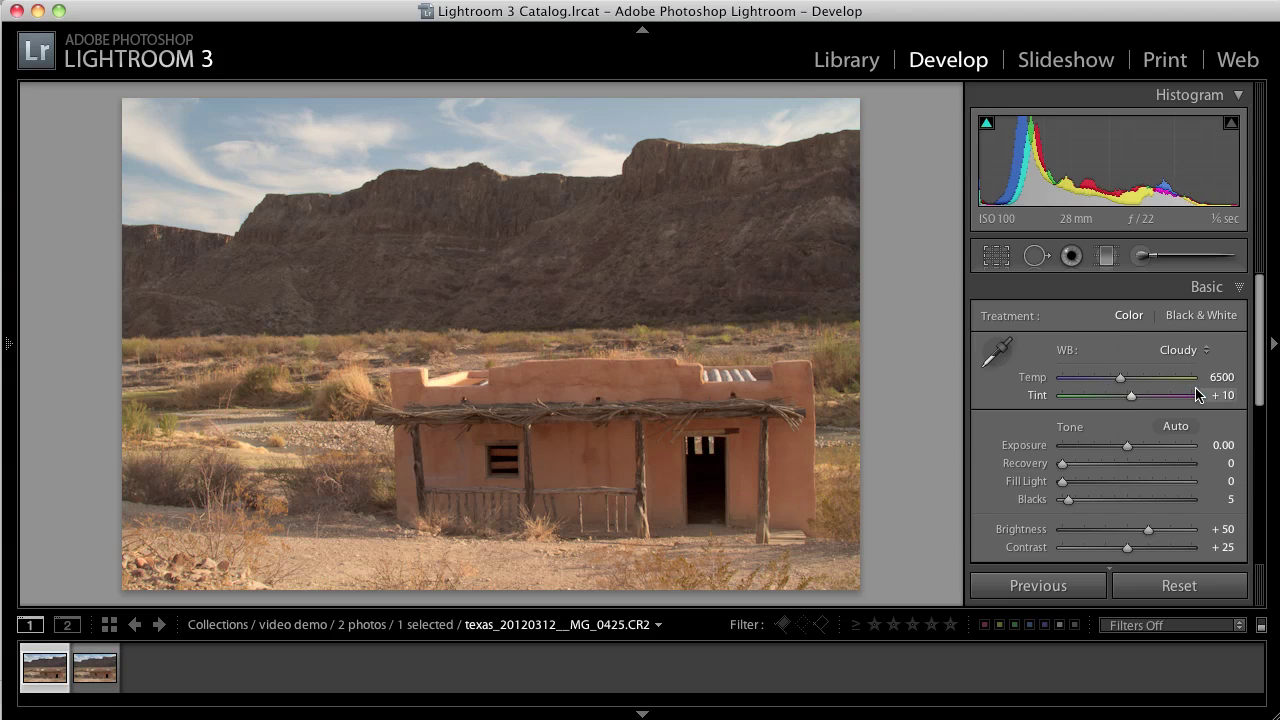
Compare the Shade, Fluorescent and Tungsten presets, then return to Cloudy (Temp 6500, Tint +10)
left_click(1203, 350)
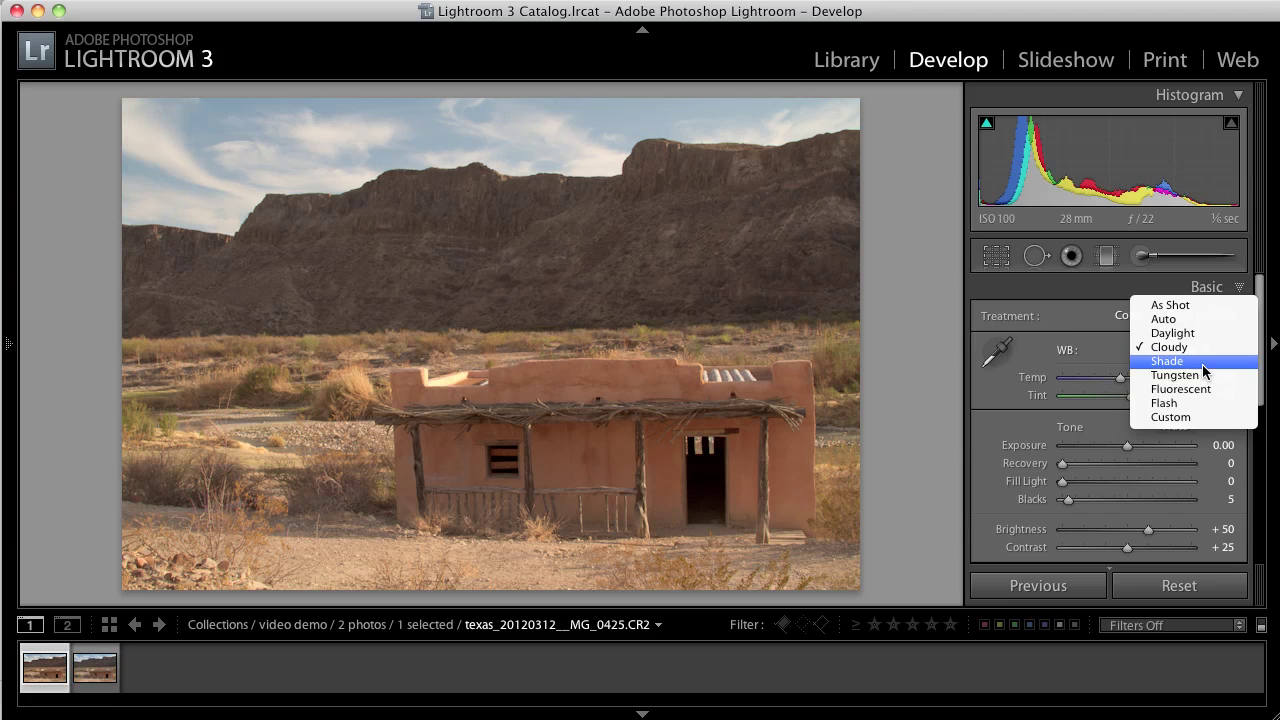
left_click(1202, 364)
left_click(1200, 354)
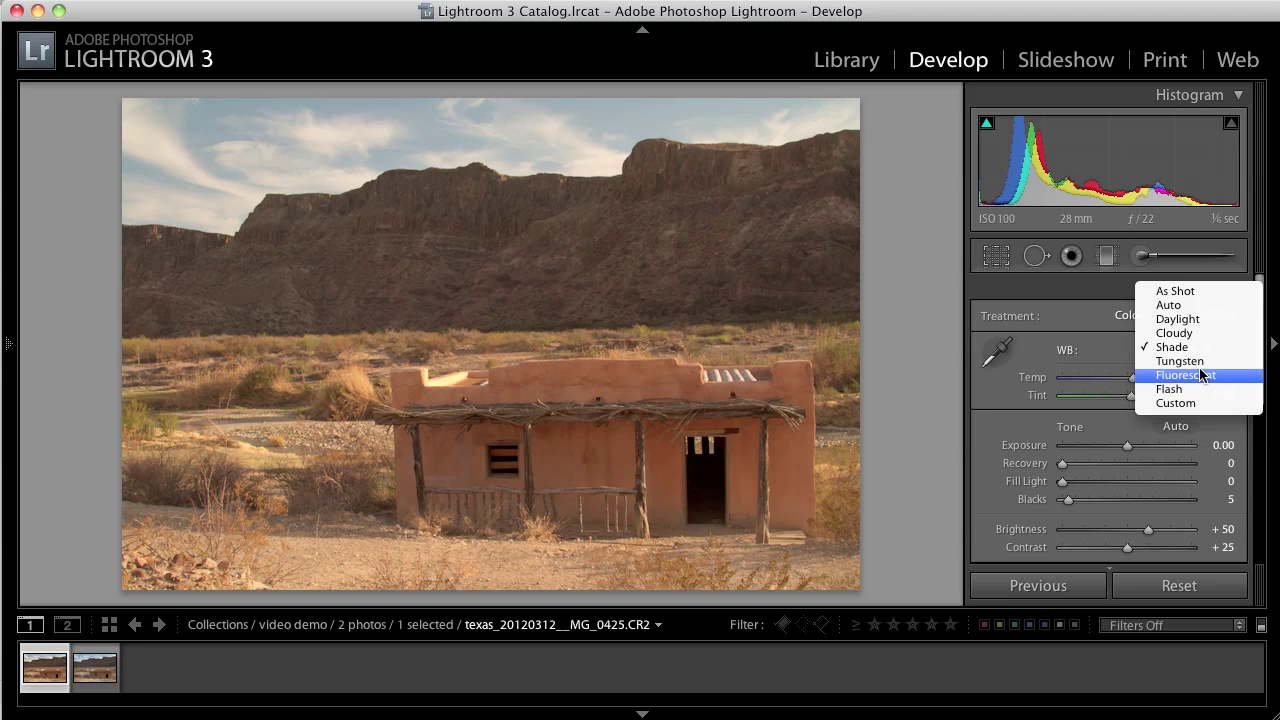
left_click(1198, 374)
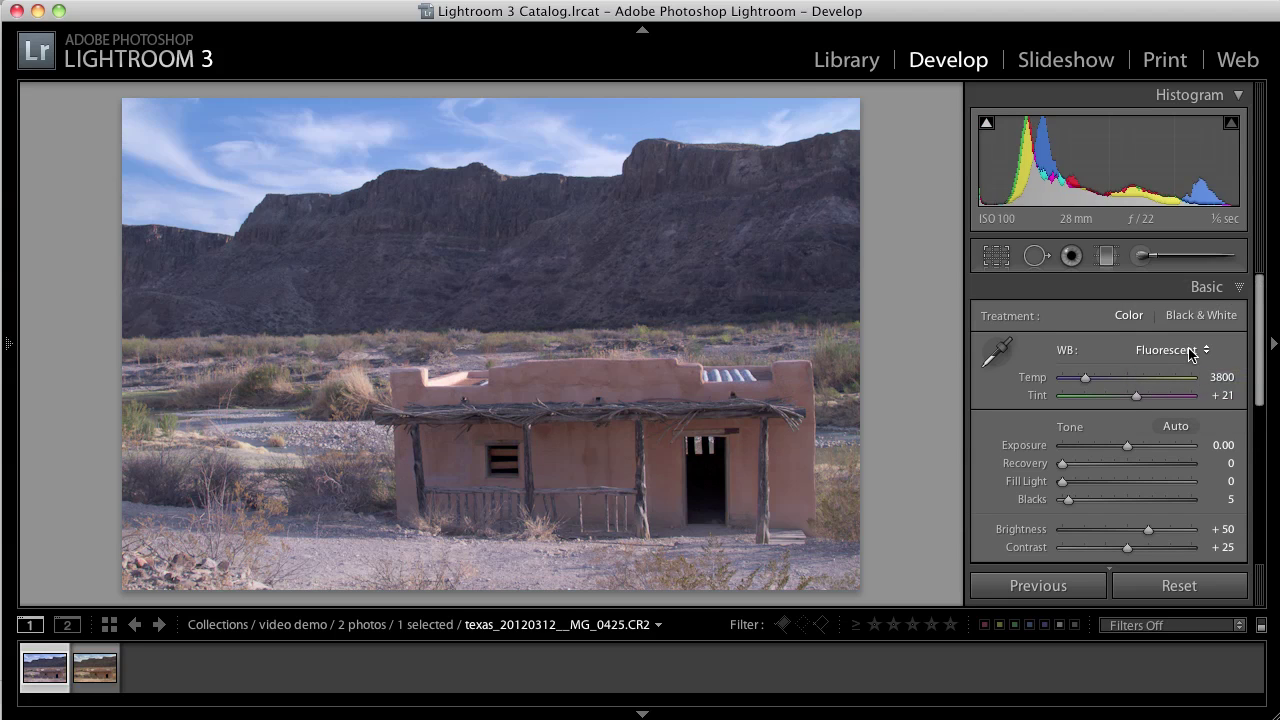
left_click(1190, 349)
left_click(1186, 333)
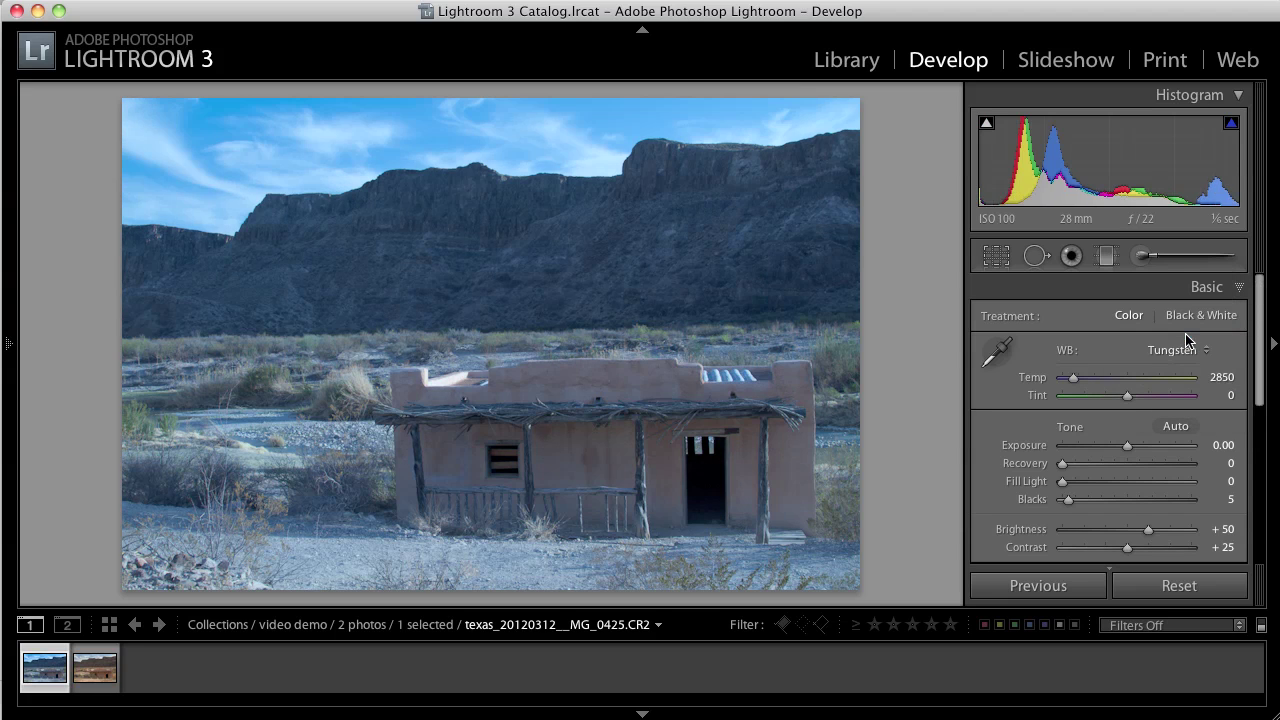
left_click(1193, 350)
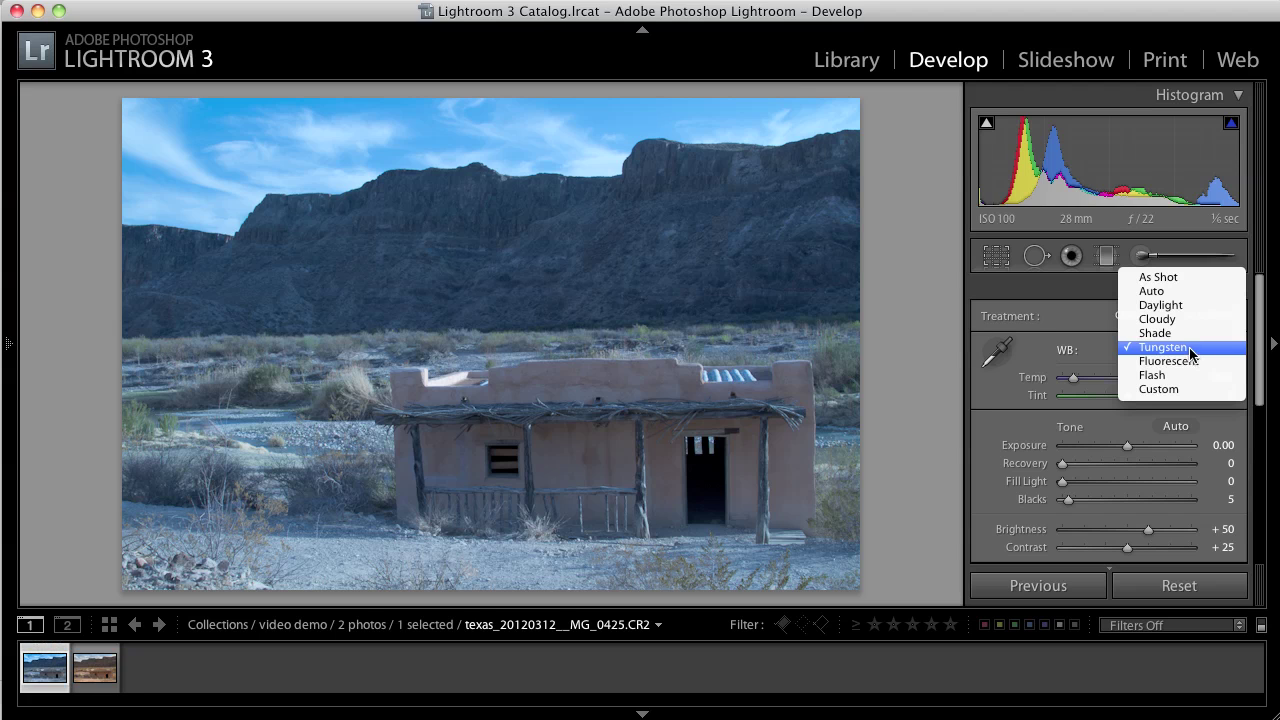
left_click(1187, 320)
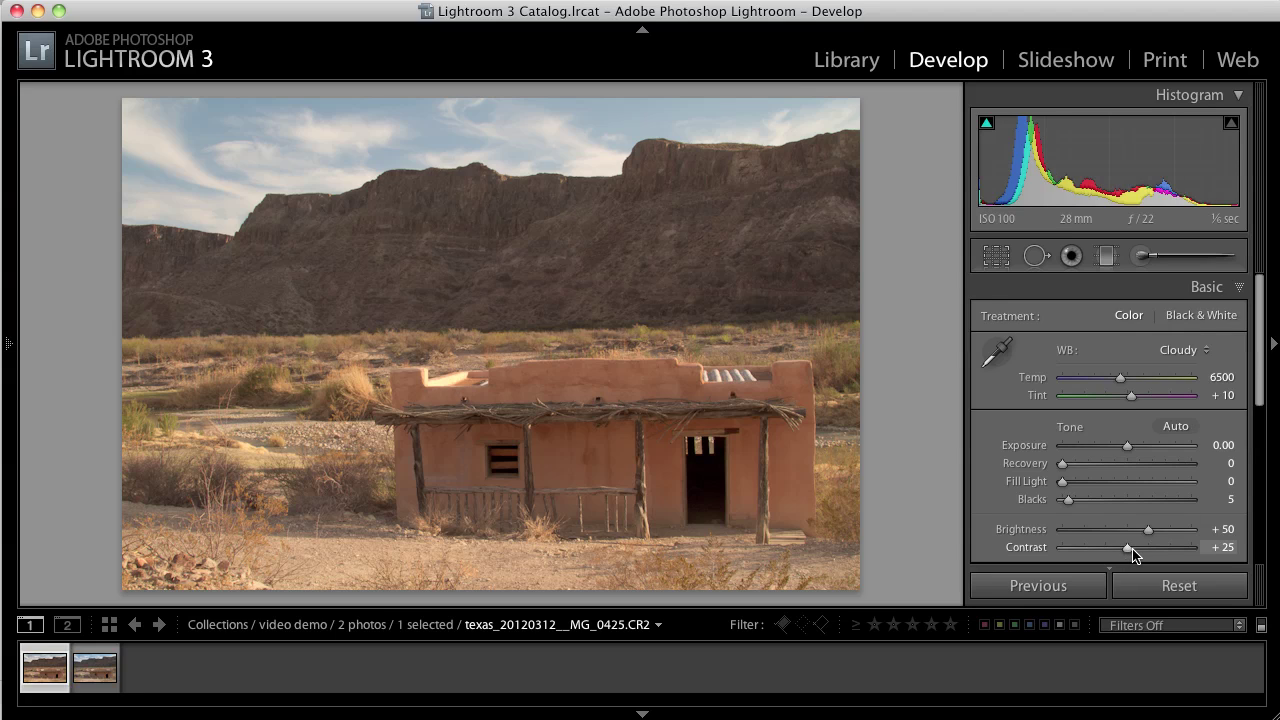
Set the Tone Curve's Point Curve to Medium Contrast after comparing it with Strong Contrast
left_click(1238, 287)
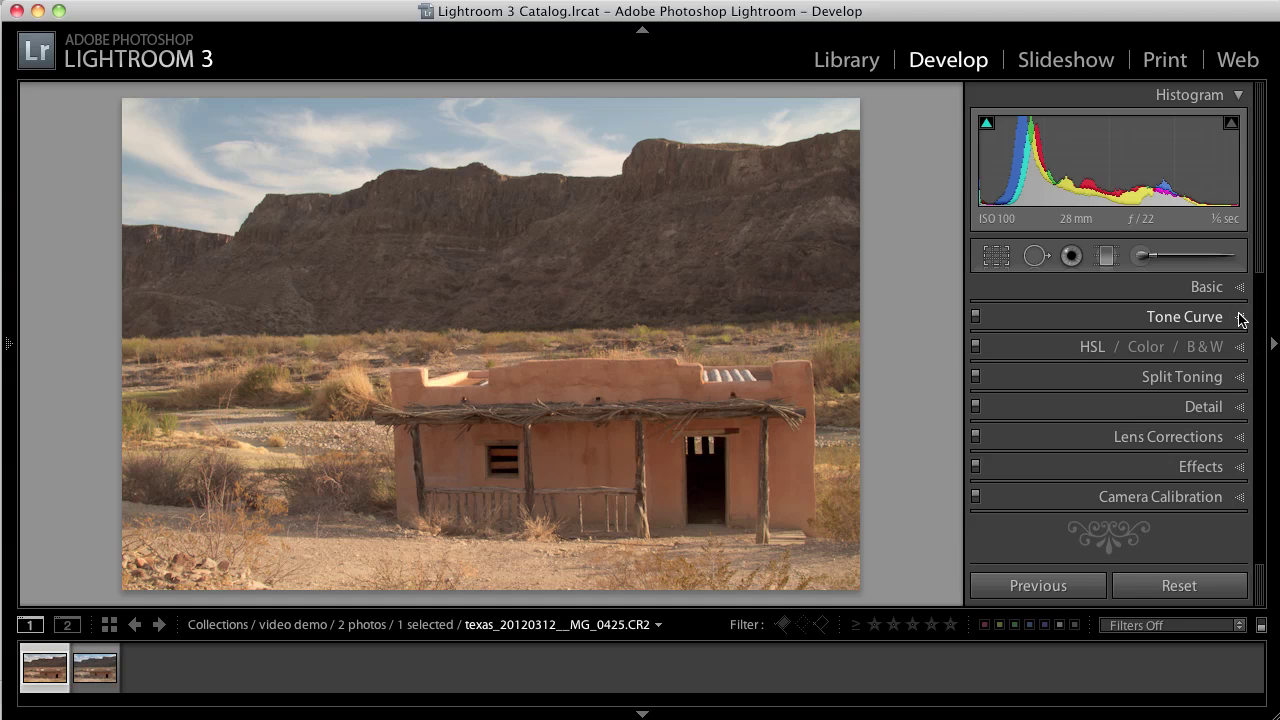
left_click(1240, 318)
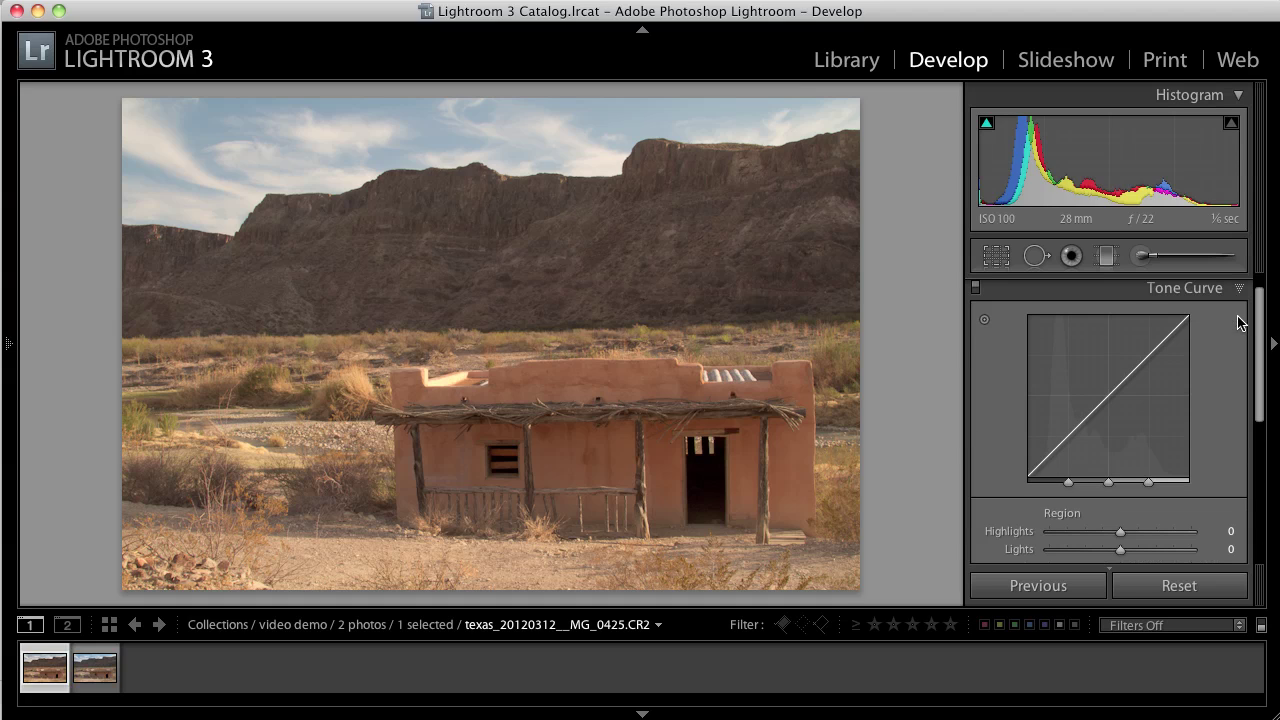
left_click_drag(1262, 333, 1262, 386)
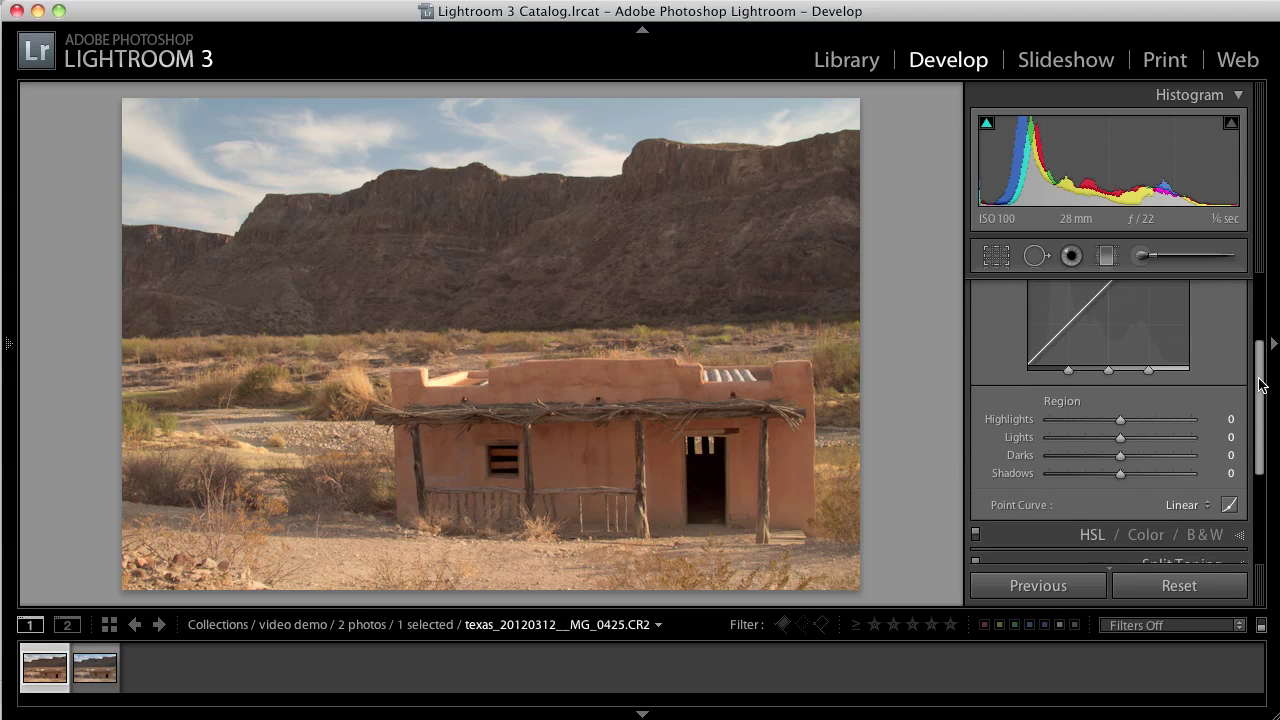
left_click(1194, 507)
left_click(1200, 517)
left_click(1195, 505)
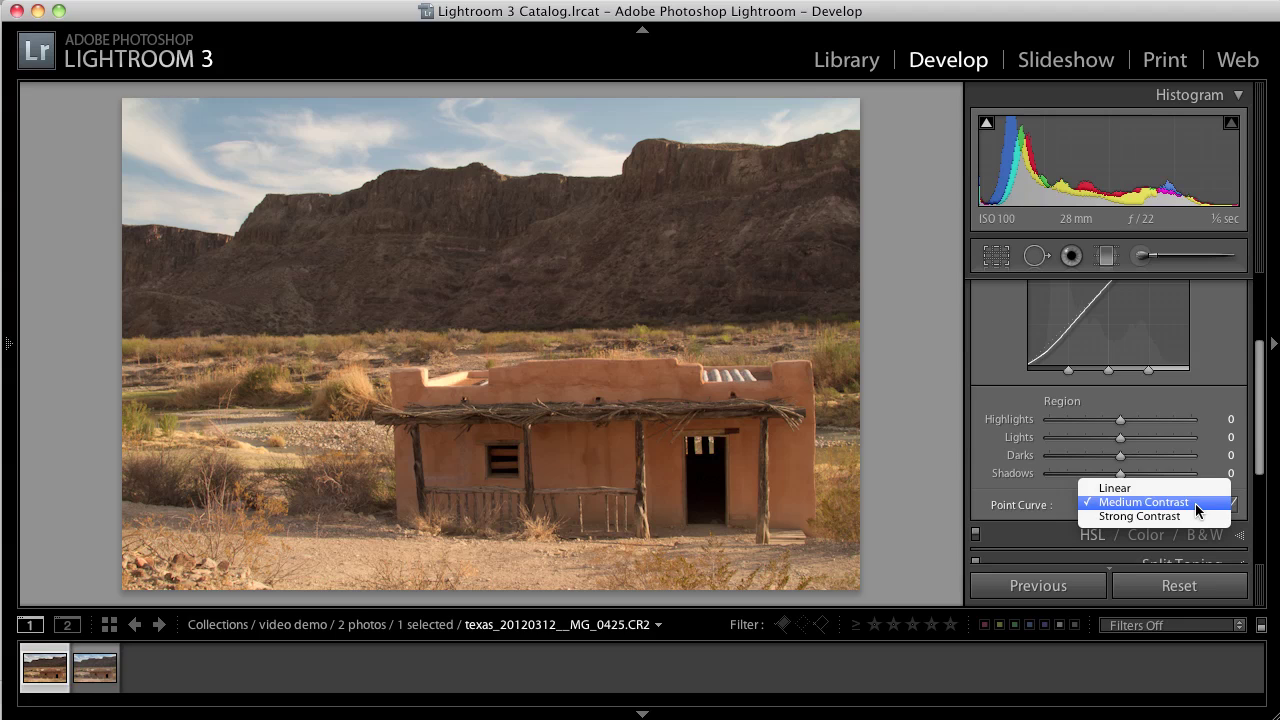
left_click(1193, 519)
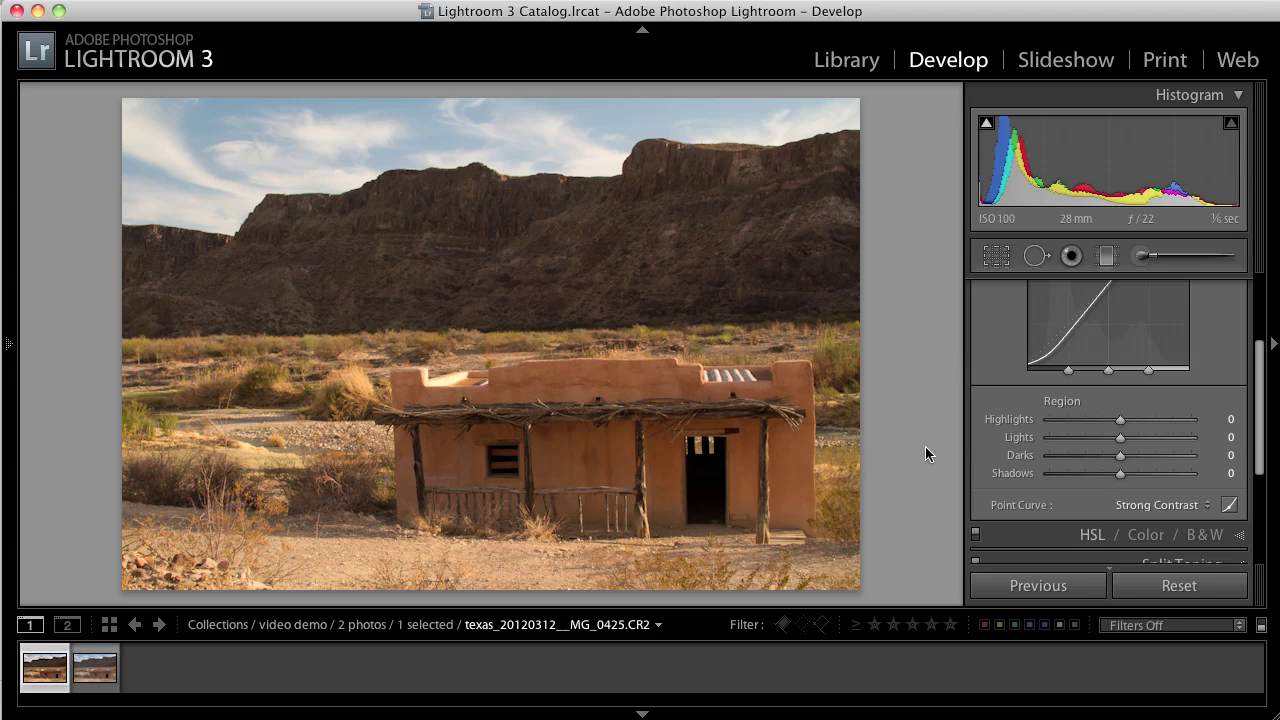
left_click(1200, 506)
left_click(1194, 488)
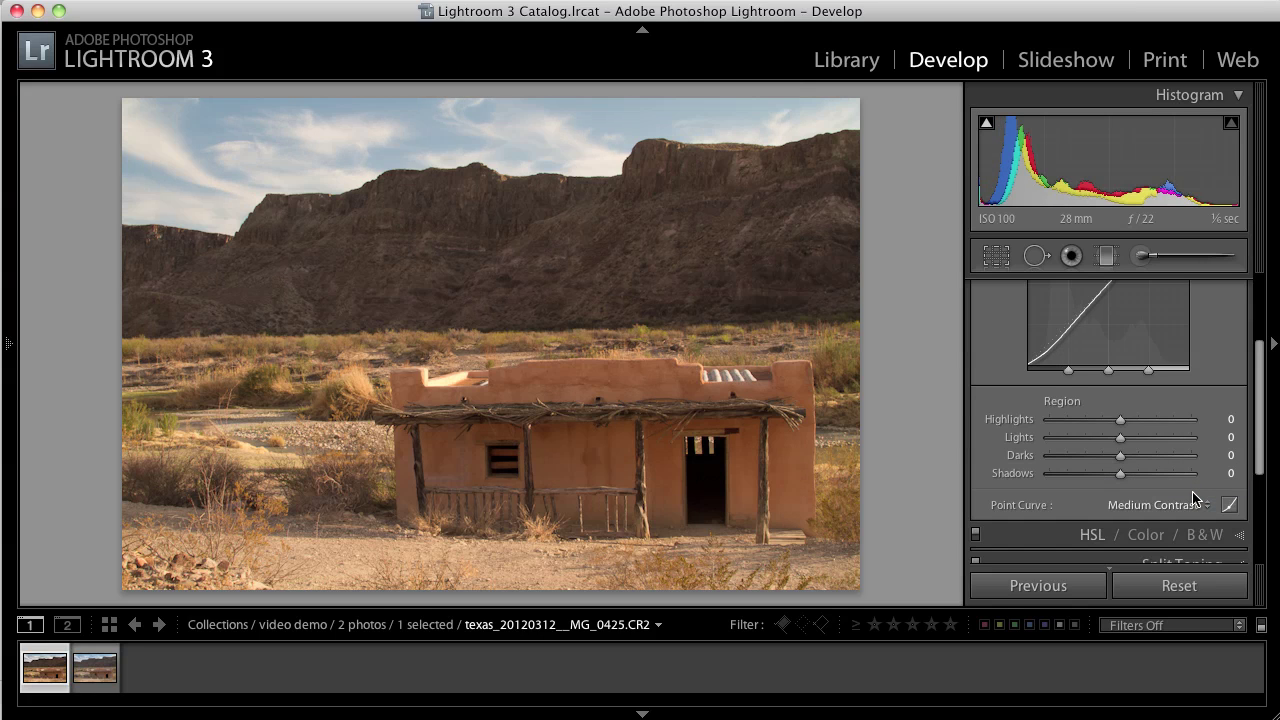
left_click_drag(1260, 434, 1262, 365)
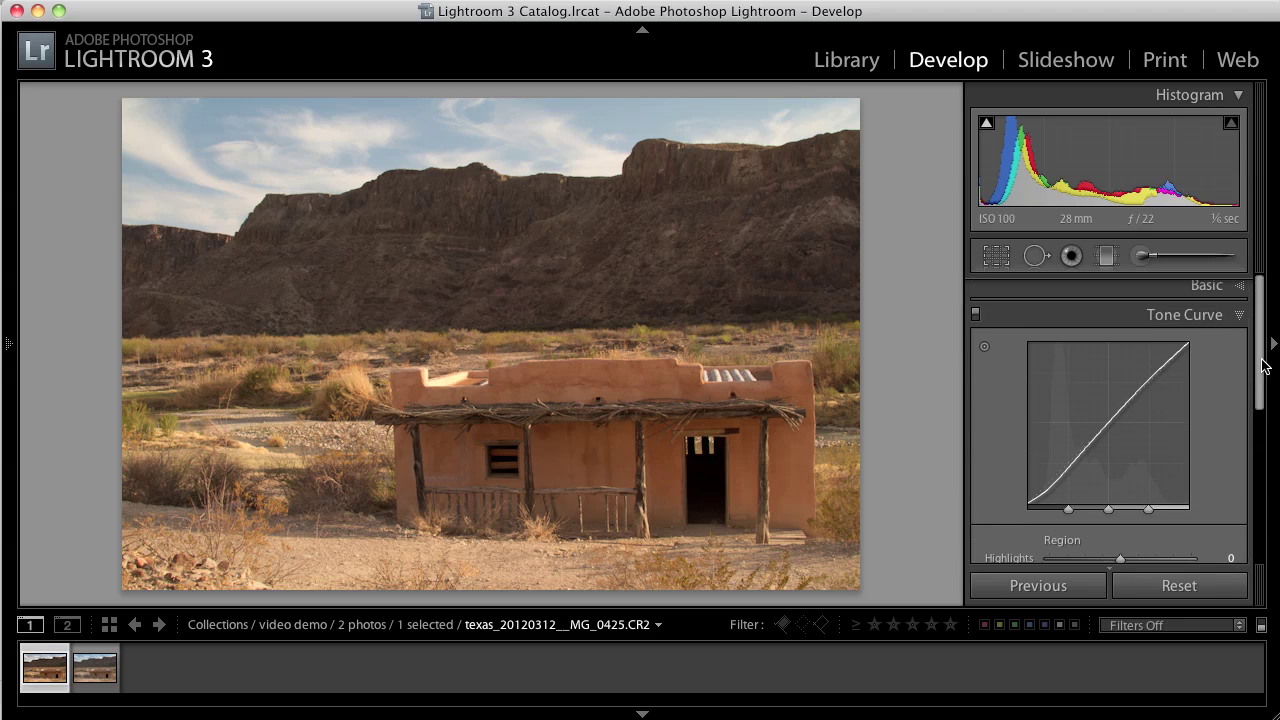
Raise Vibrance in the Basic panel's Presence section to +29
left_click(1240, 287)
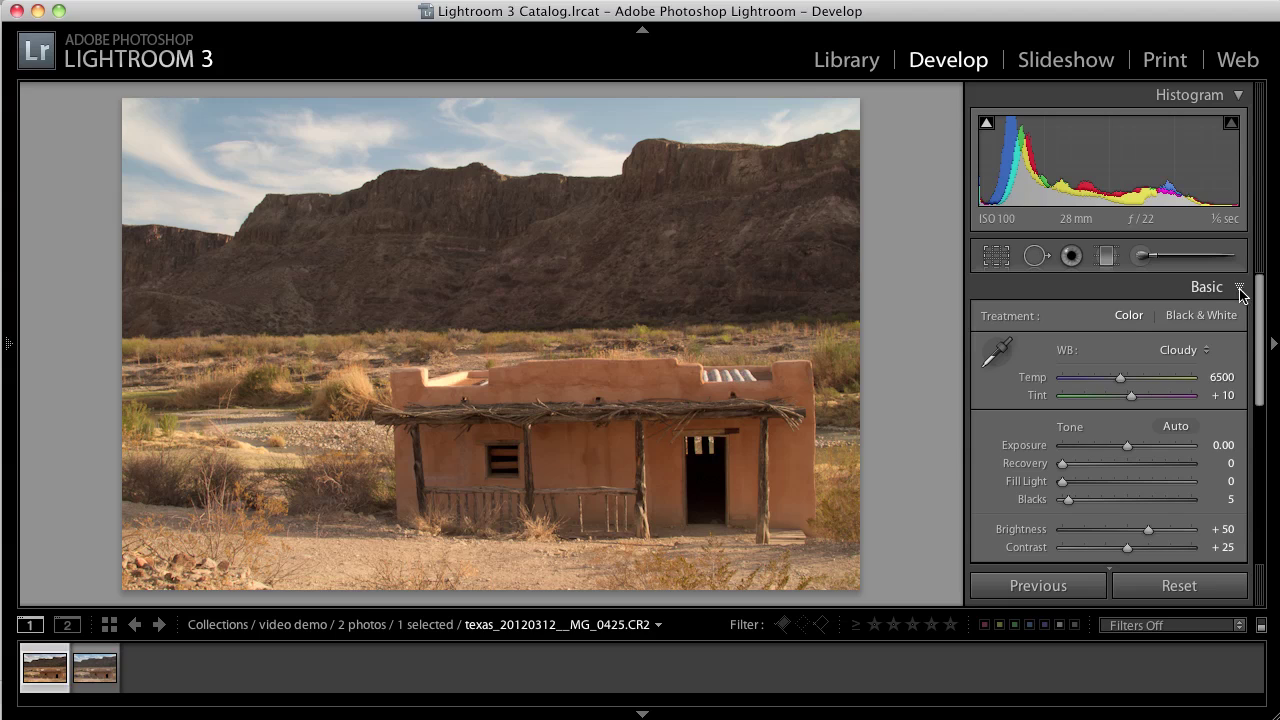
left_click_drag(1263, 366, 1262, 423)
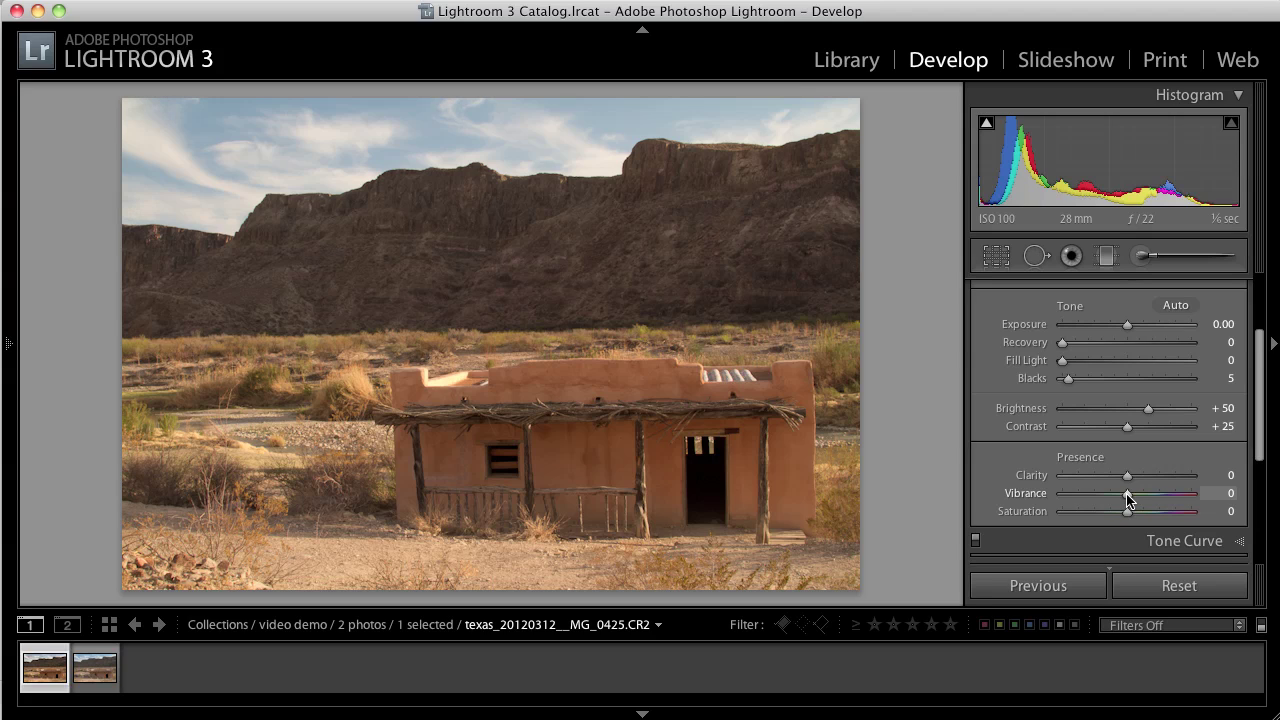
left_click_drag(1128, 495, 1145, 502)
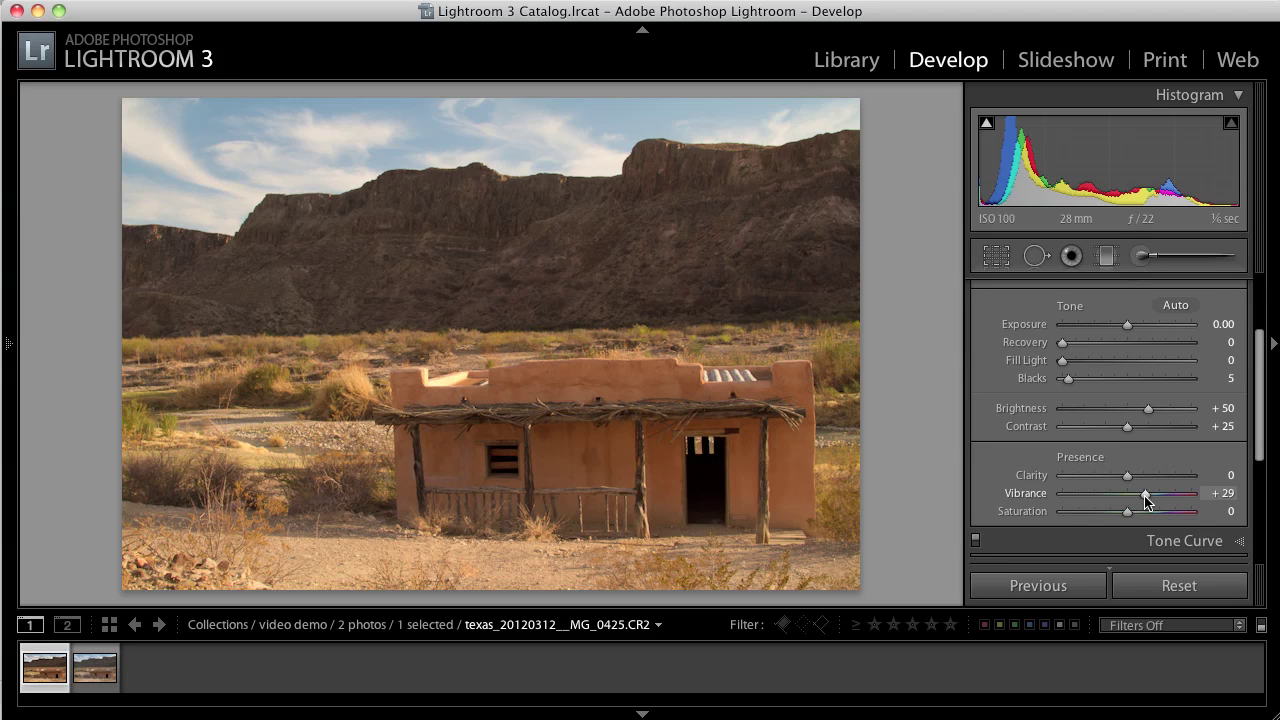
left_click_drag(1261, 395, 1260, 481)
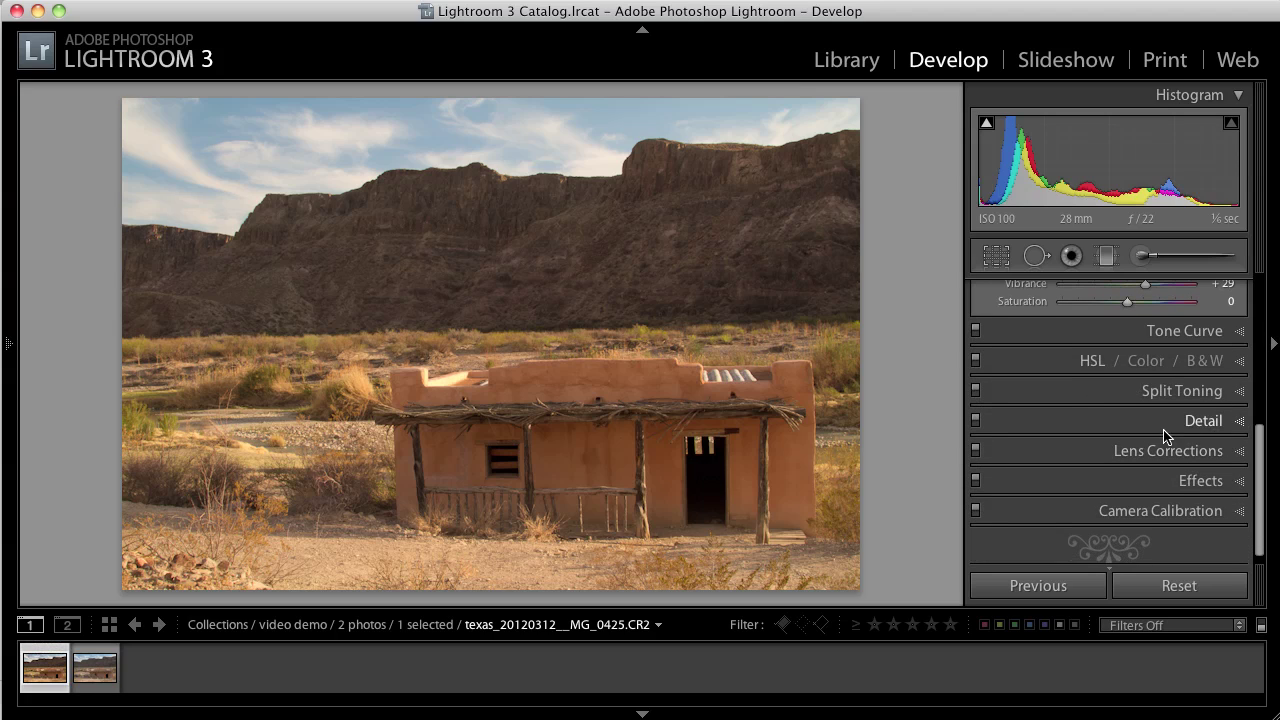
Raise the Detail panel's sharpening Amount from 25 to 97
left_click(1240, 424)
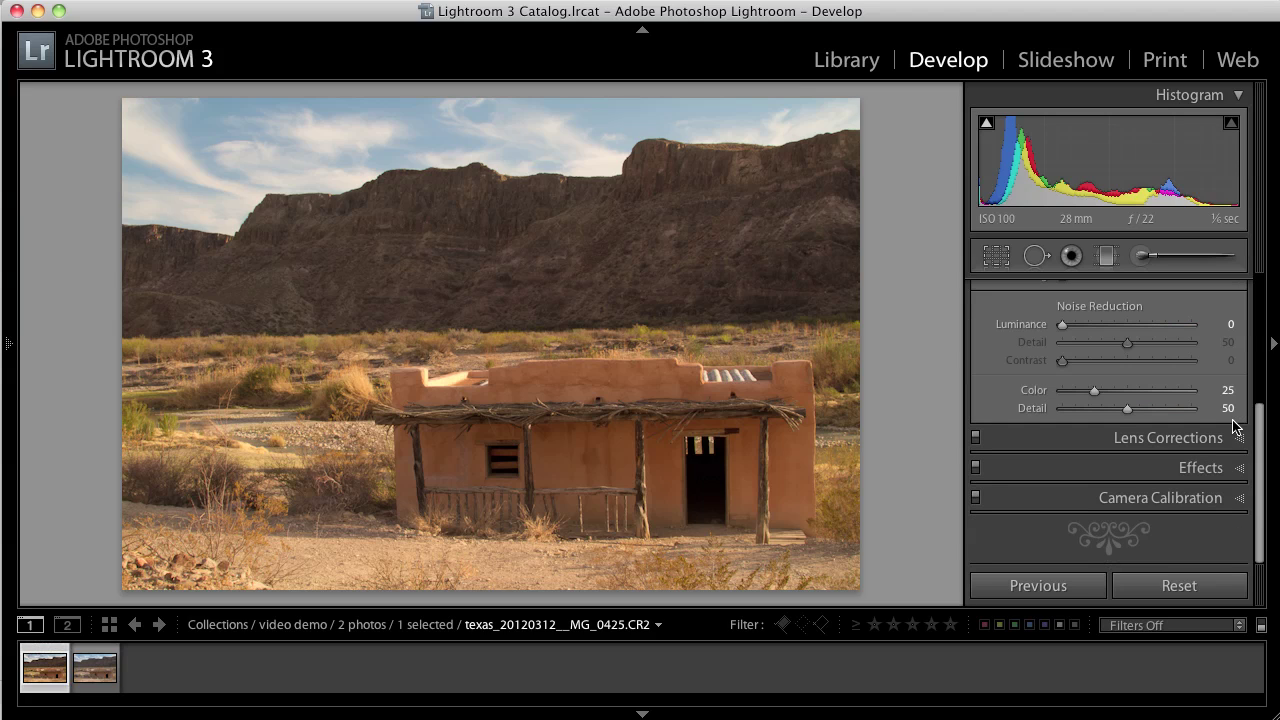
left_click_drag(1260, 412, 1260, 343)
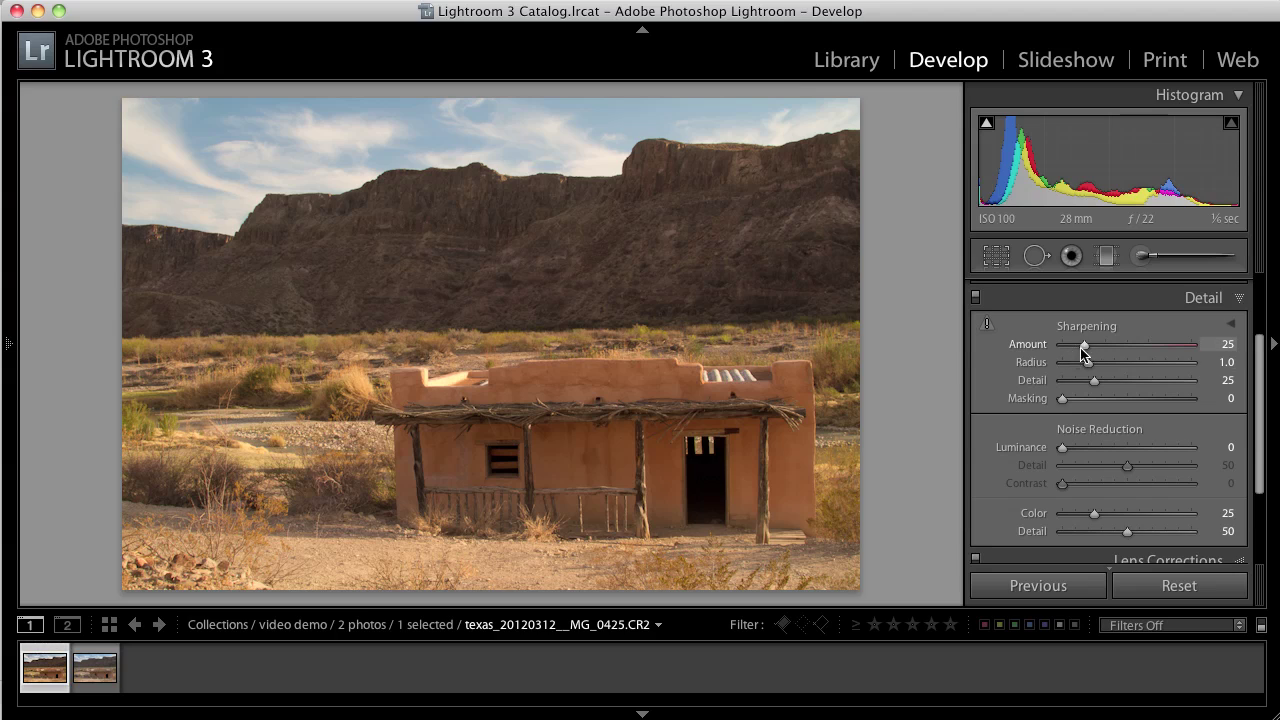
left_click_drag(1085, 349, 1147, 356)
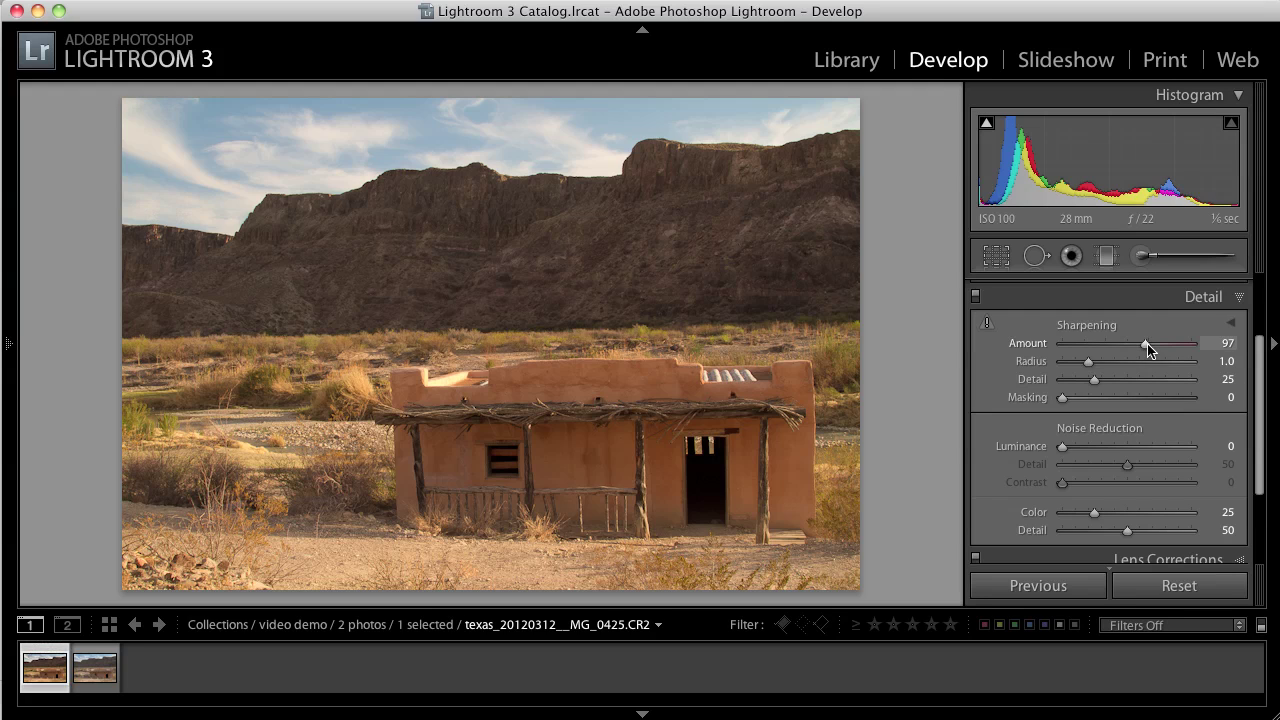
Rotate the photo to a 1.19 angle with Crop Overlay and trim the edges inward
left_click(997, 258)
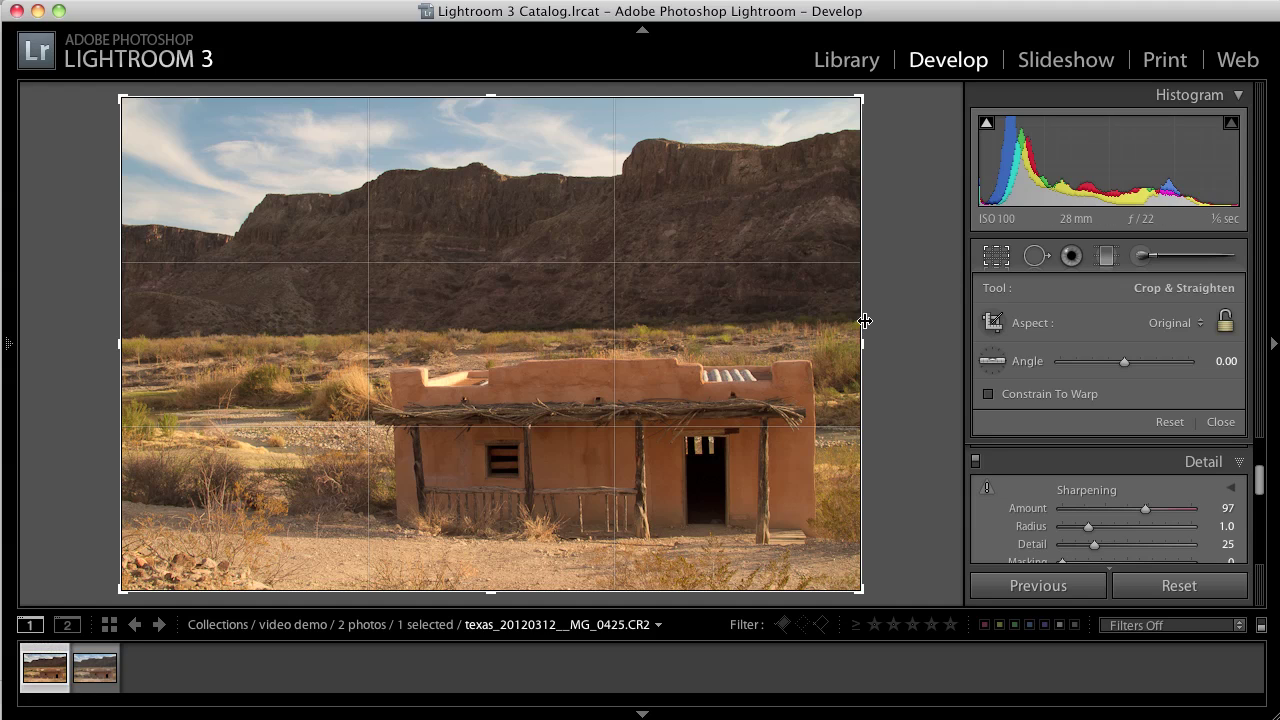
left_click_drag(869, 314, 872, 323)
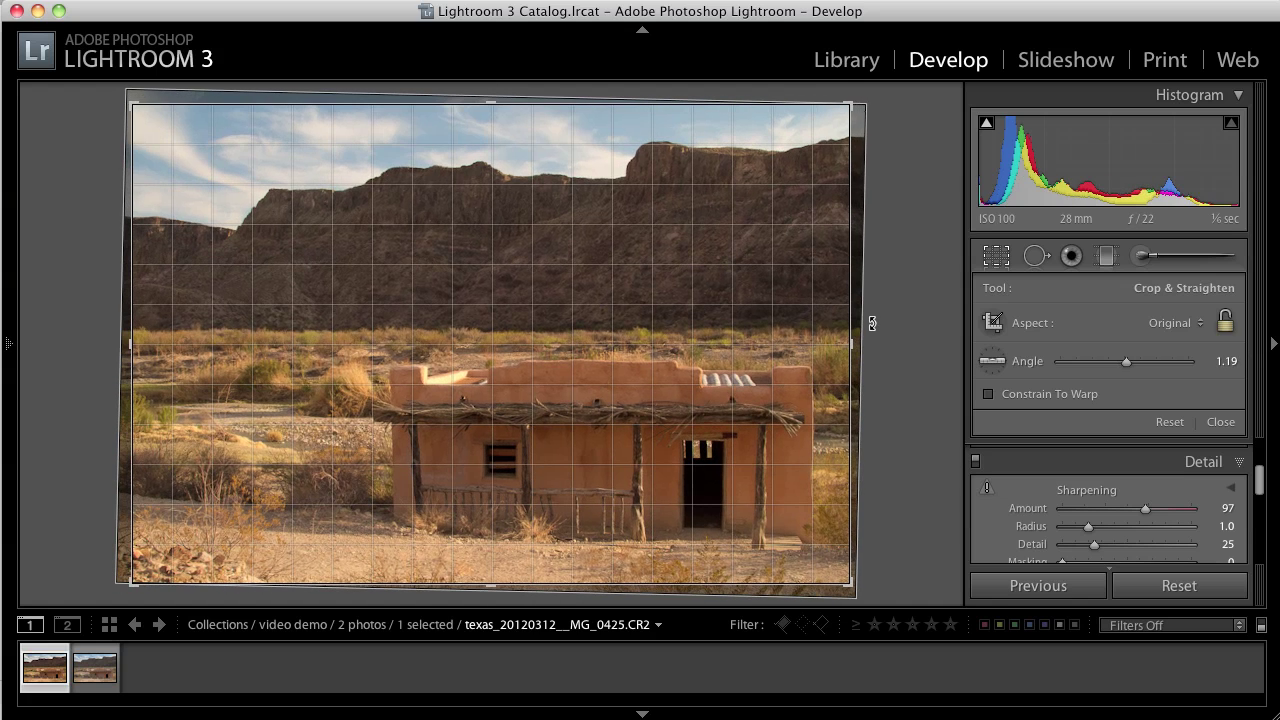
left_click_drag(872, 323, 872, 323)
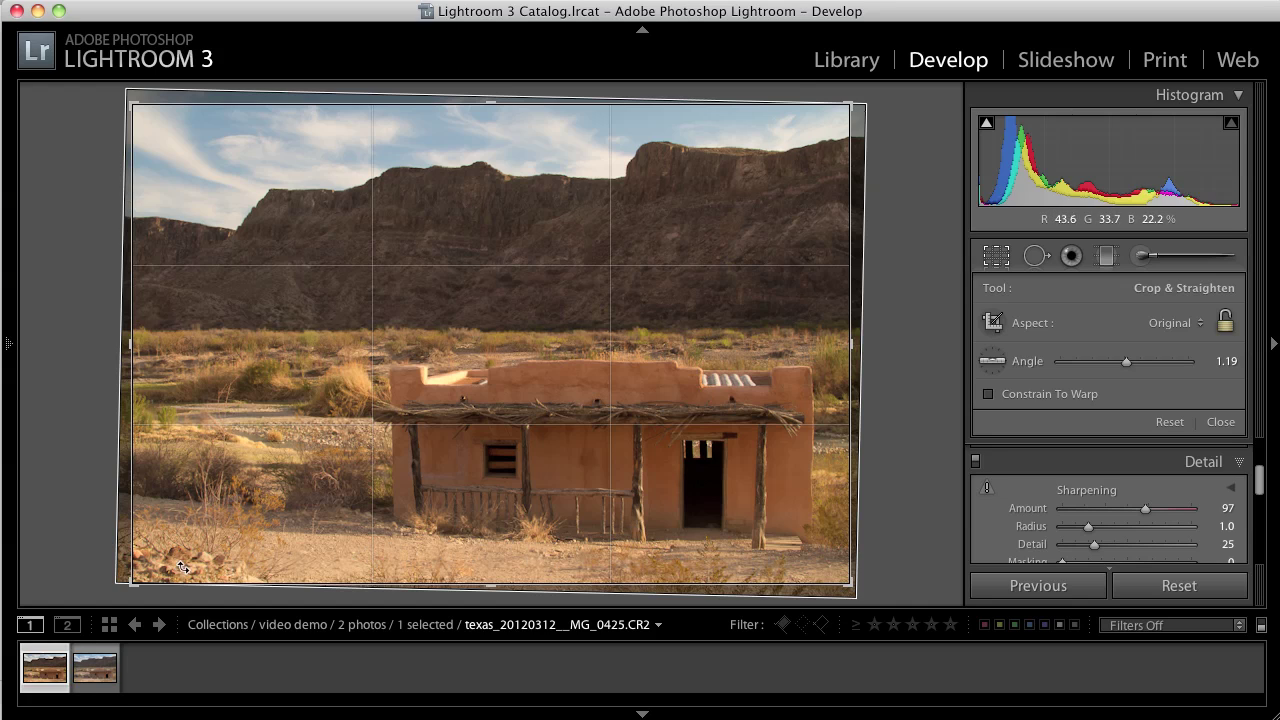
left_click_drag(134, 583, 147, 578)
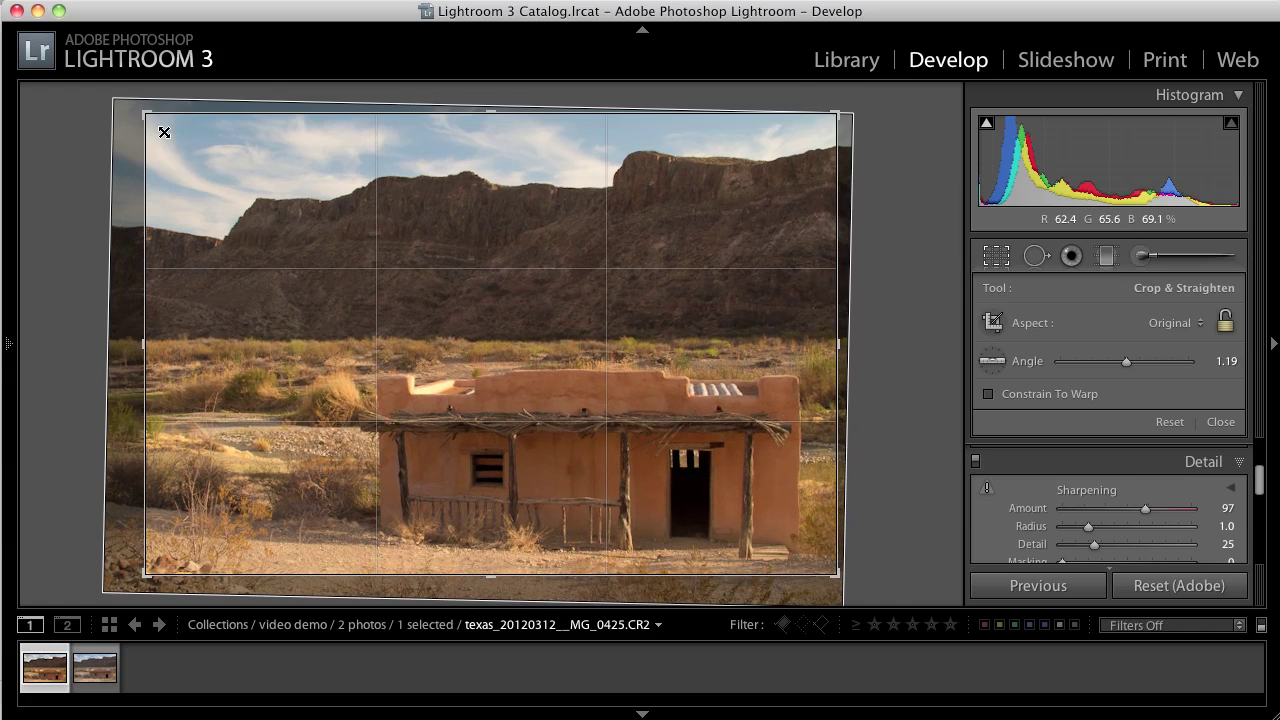
left_click_drag(149, 110, 147, 119)
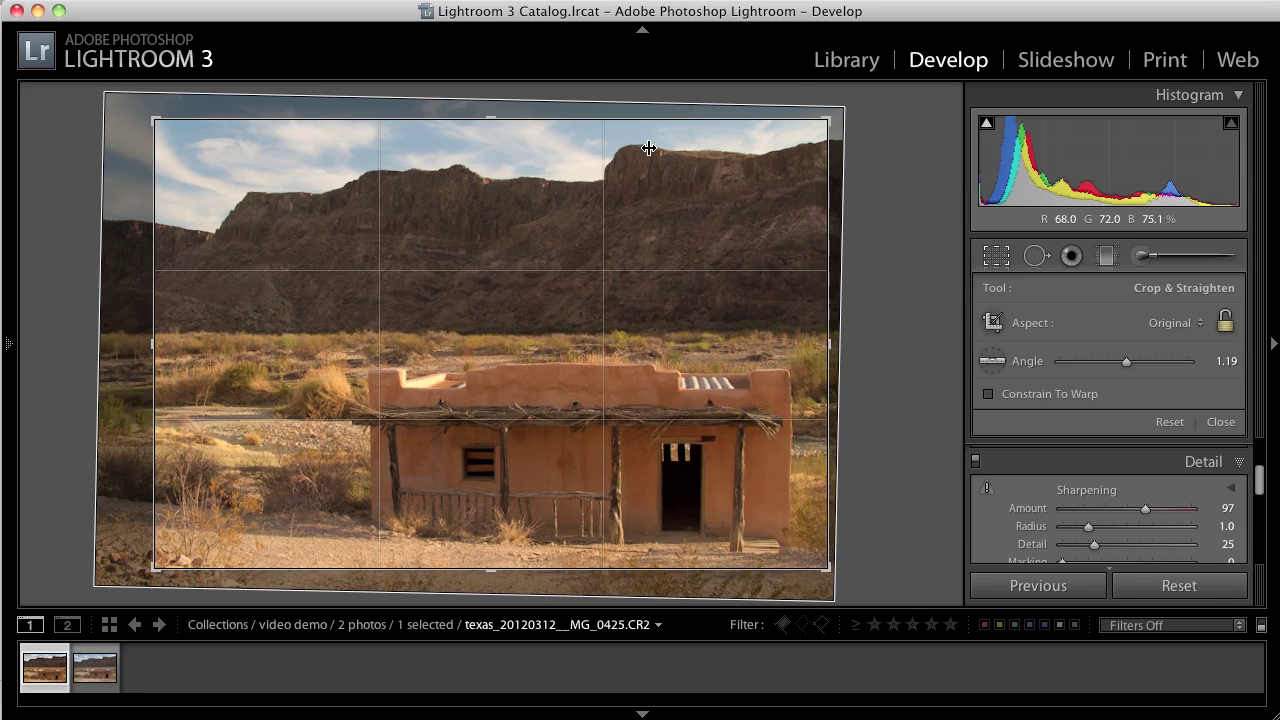
left_click(996, 258)
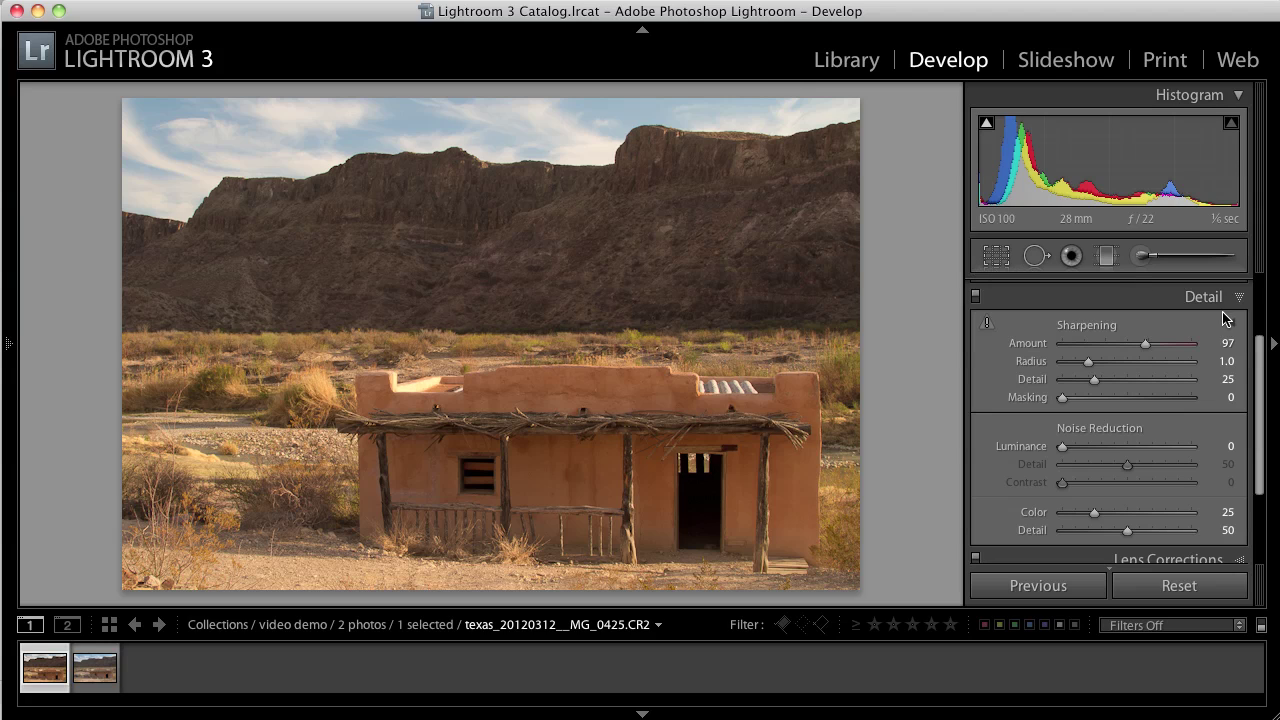
Try the Daylight white balance, then return to Cloudy at Temp 6500 and Tint +10
left_click_drag(1262, 350, 1262, 282)
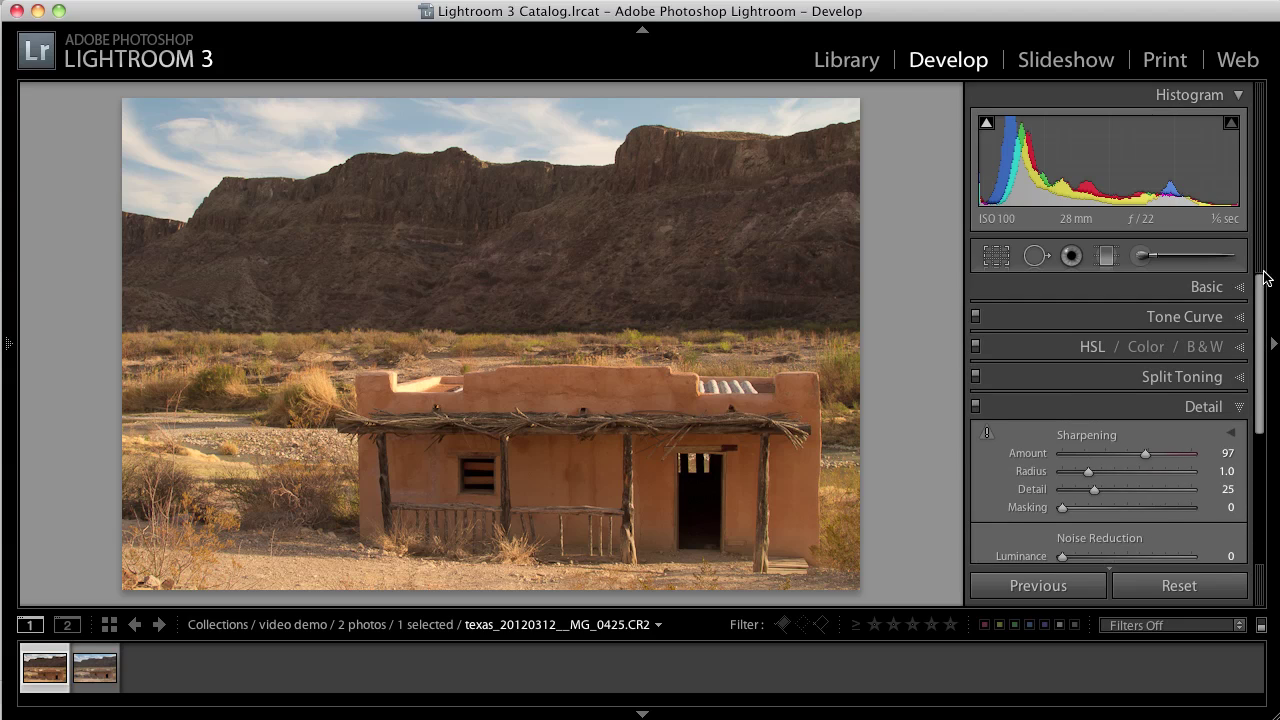
left_click(1240, 287)
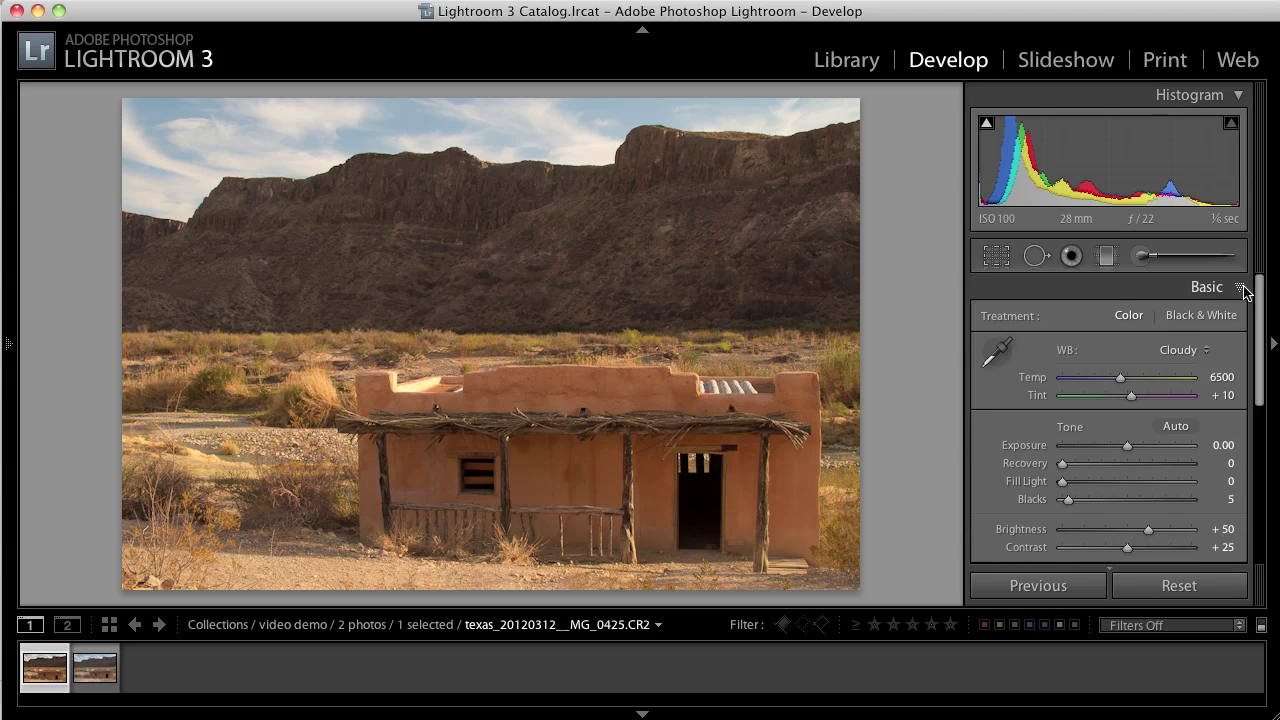
left_click(1182, 349)
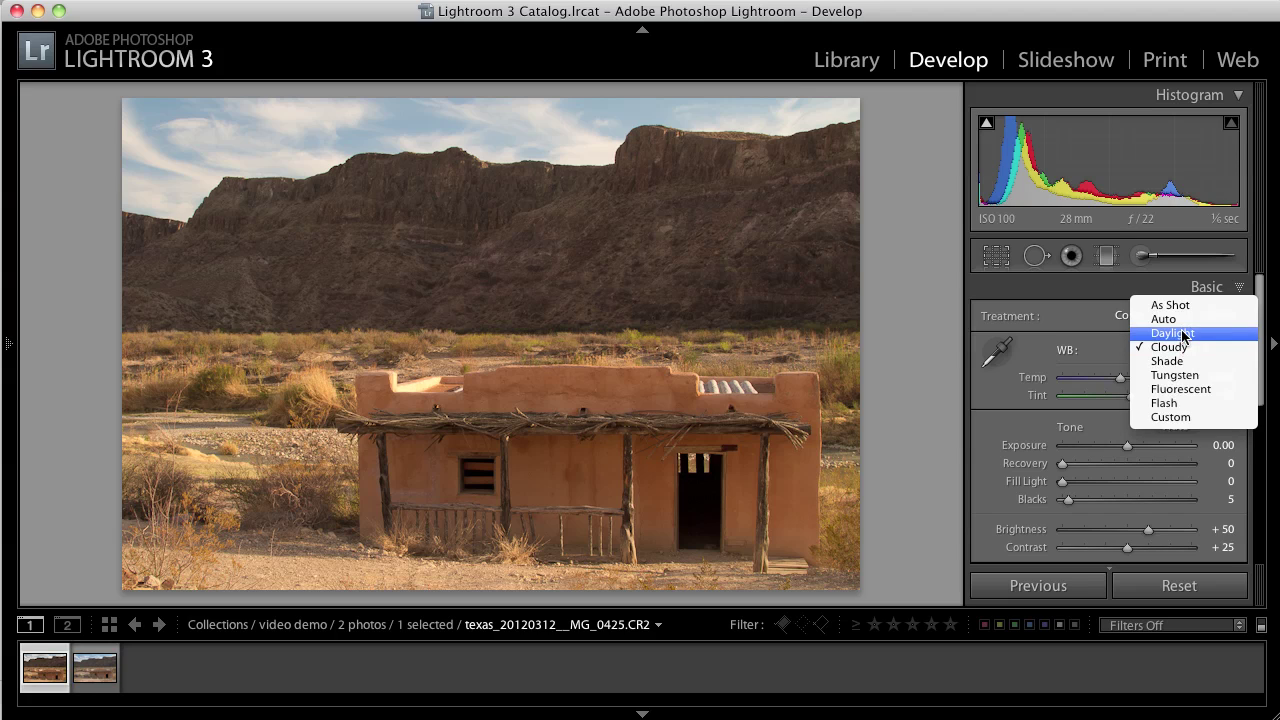
left_click(1183, 333)
left_click(1182, 349)
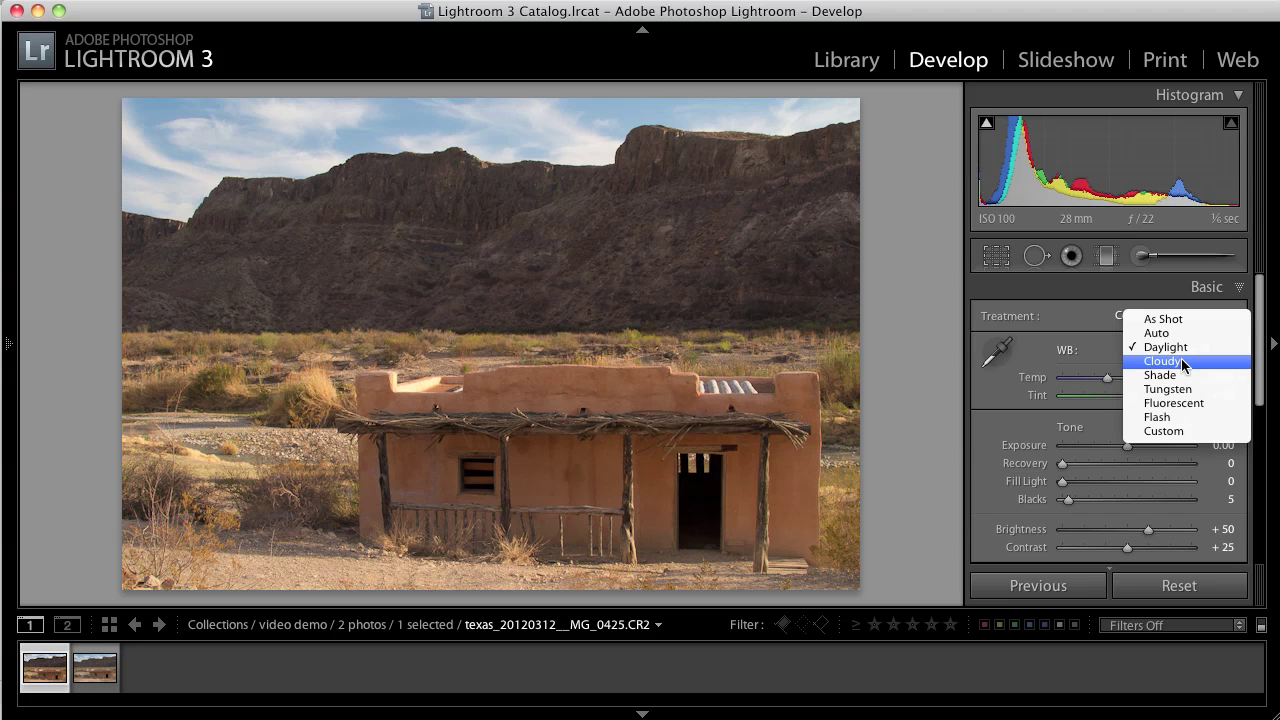
left_click(1181, 361)
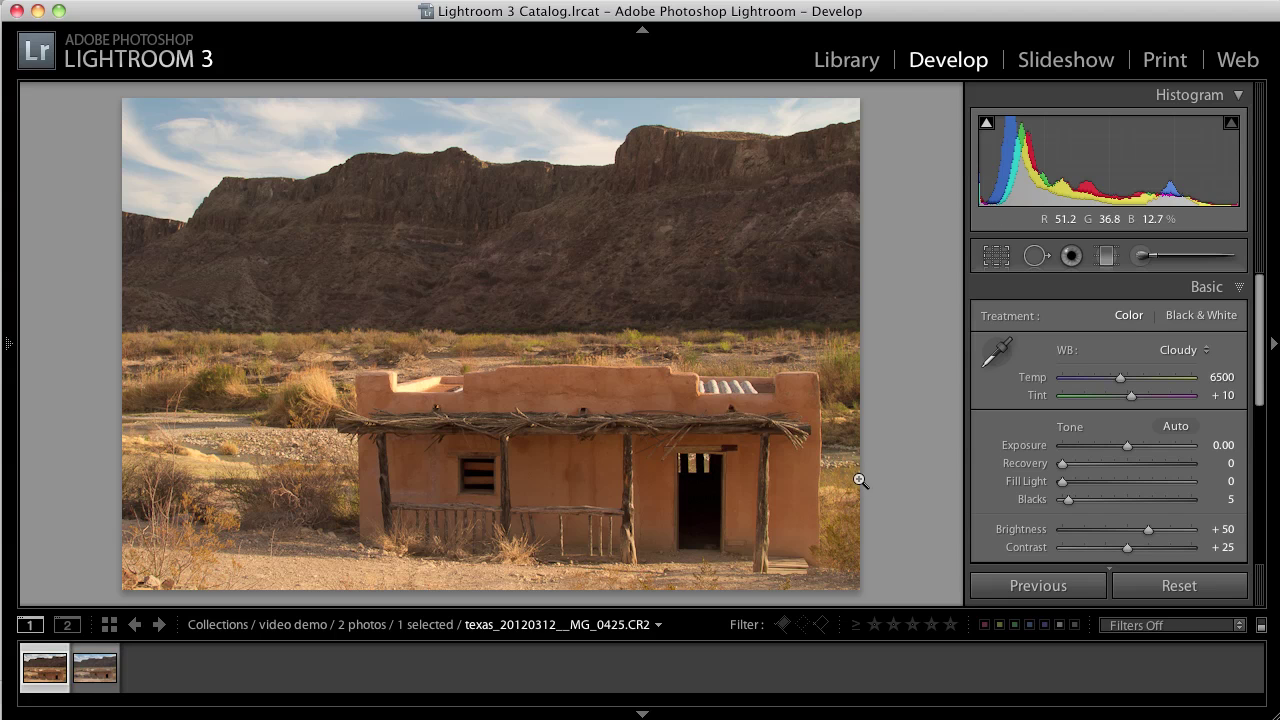
key("Right")
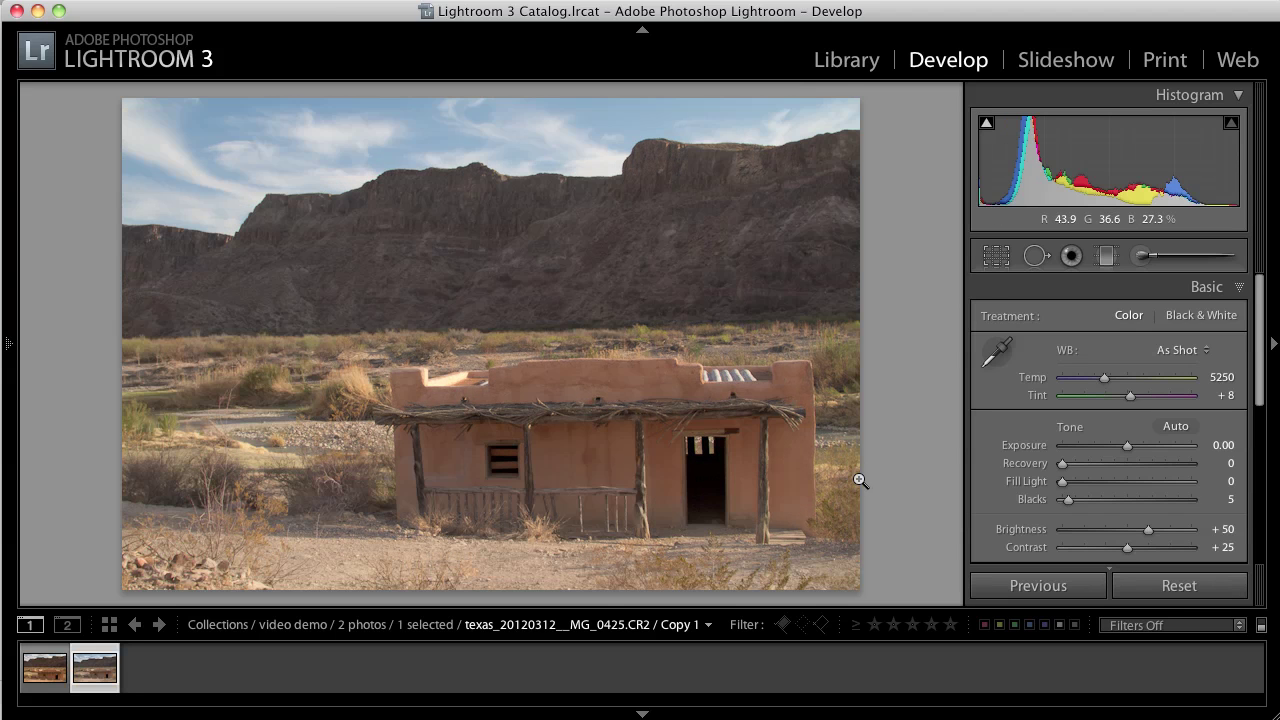
key("Left")
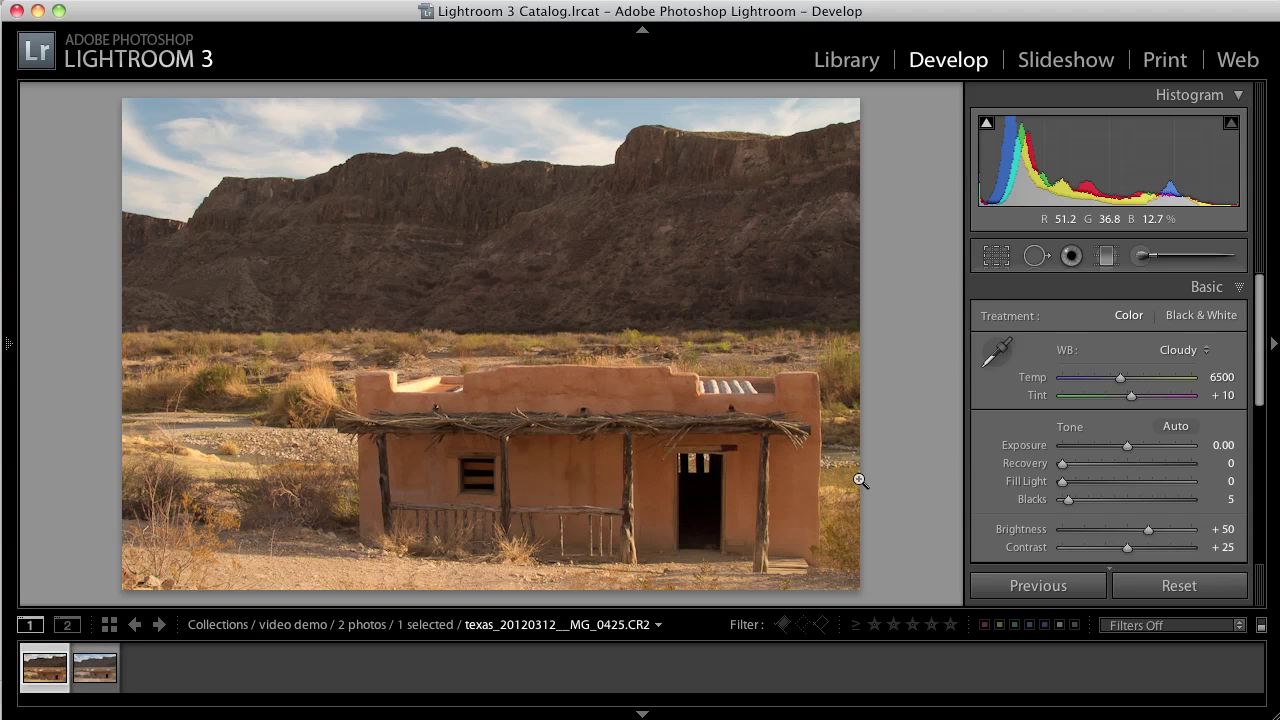